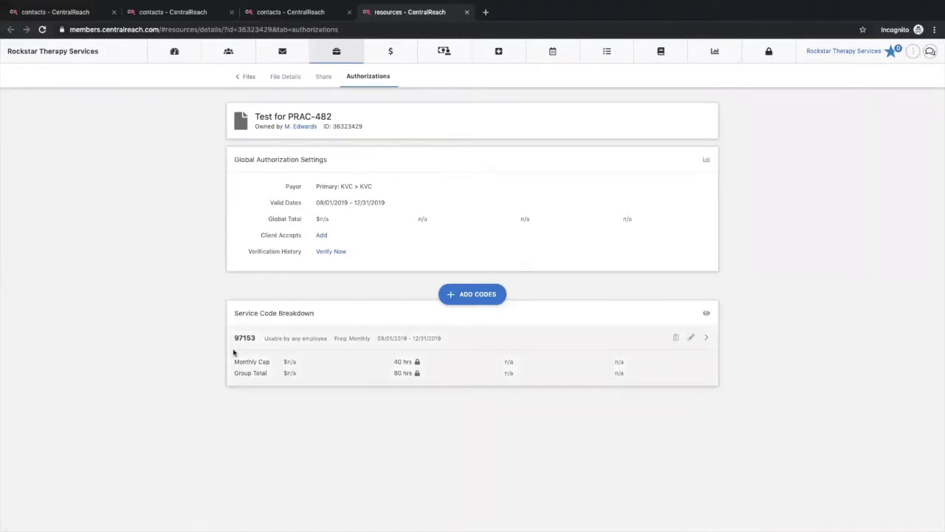
Set the enforced place of service for authorization code 97153 to 11 - Office and save the authorization
click(692, 338)
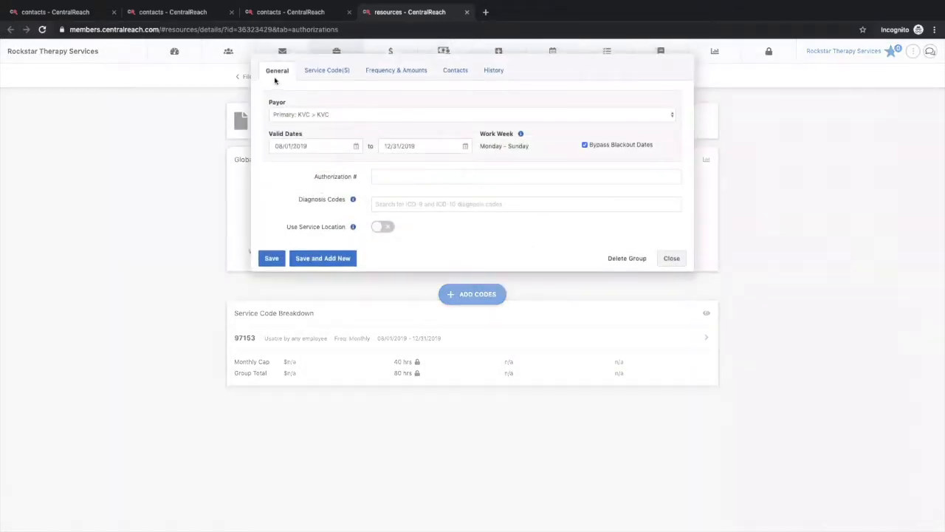
click(331, 70)
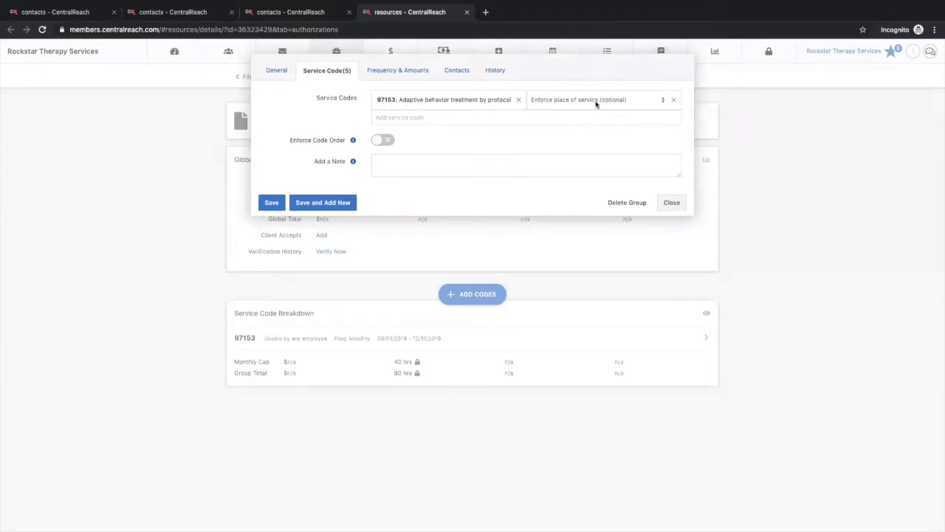
click(658, 100)
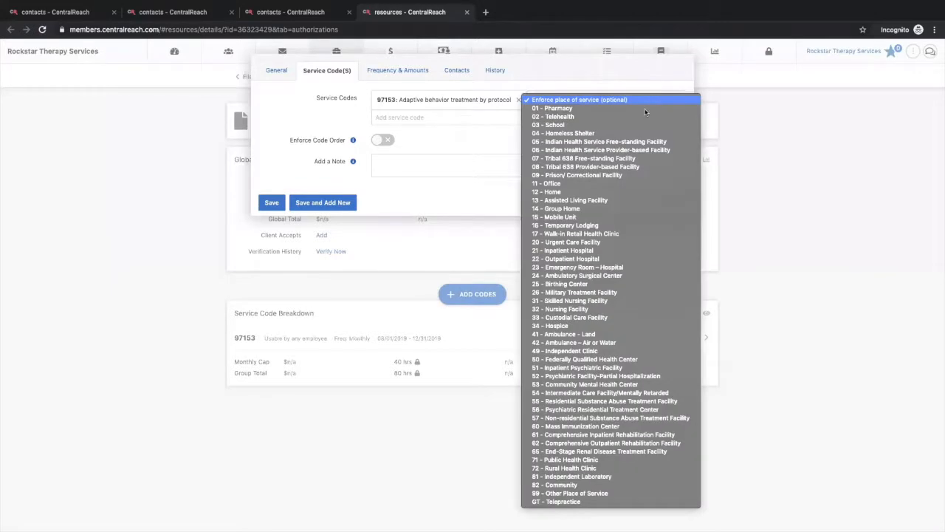
click(602, 184)
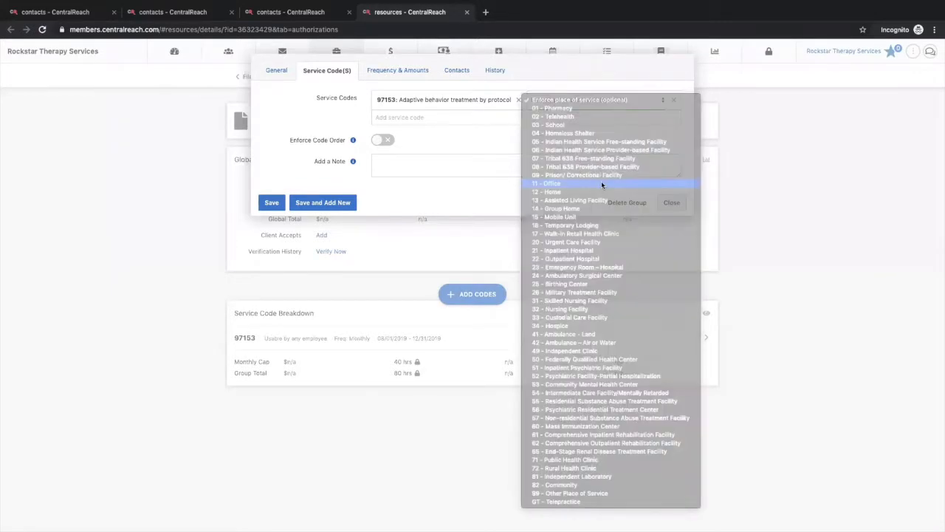
click(271, 204)
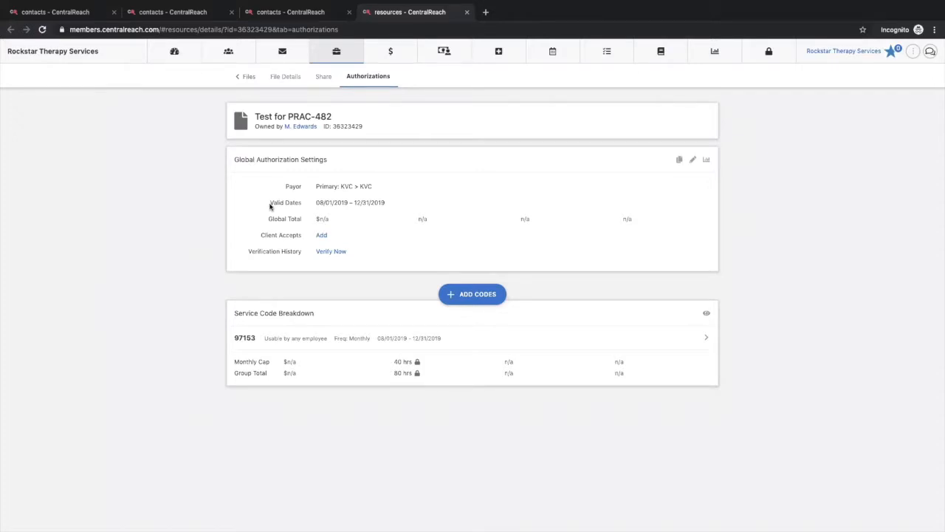
Start a new appointment on the calendar for Tuesday, September 17, 2019 at 11:00 AM
mouse_move(538, 62)
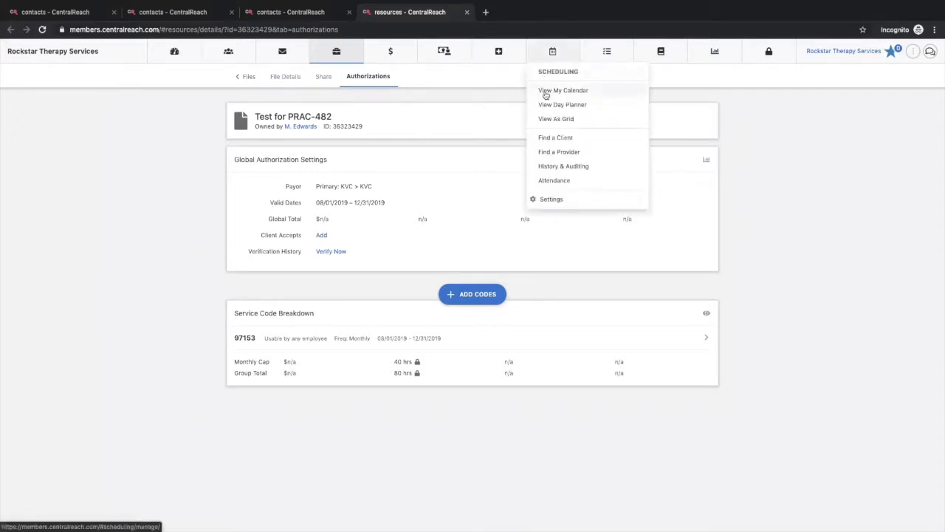
click(546, 91)
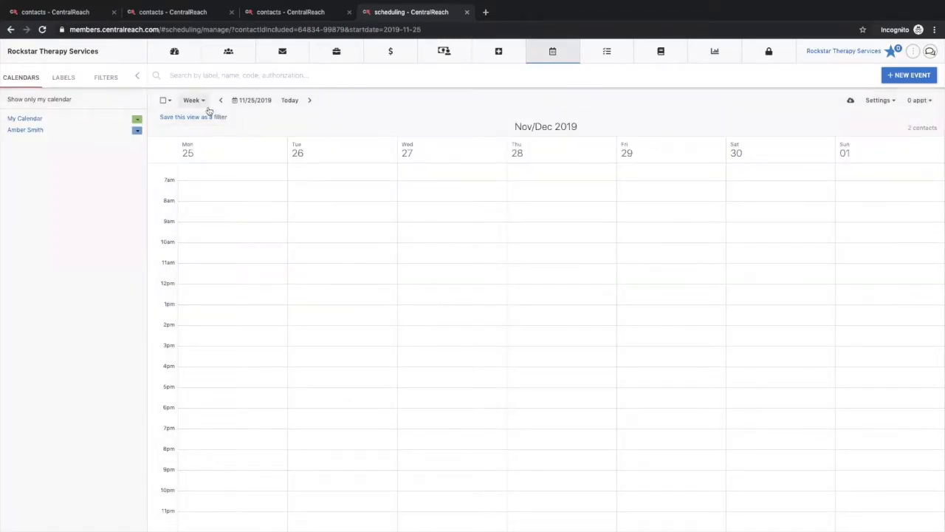
click(291, 100)
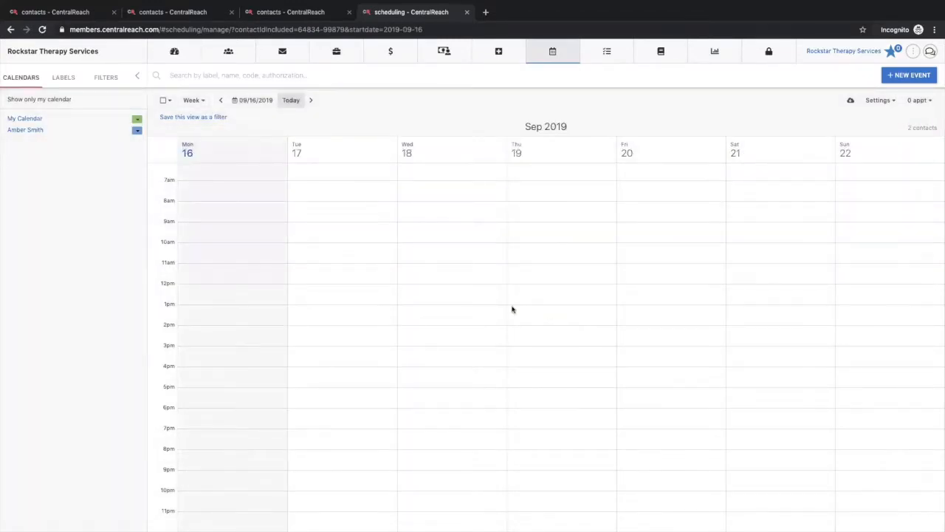
click(348, 271)
click(385, 91)
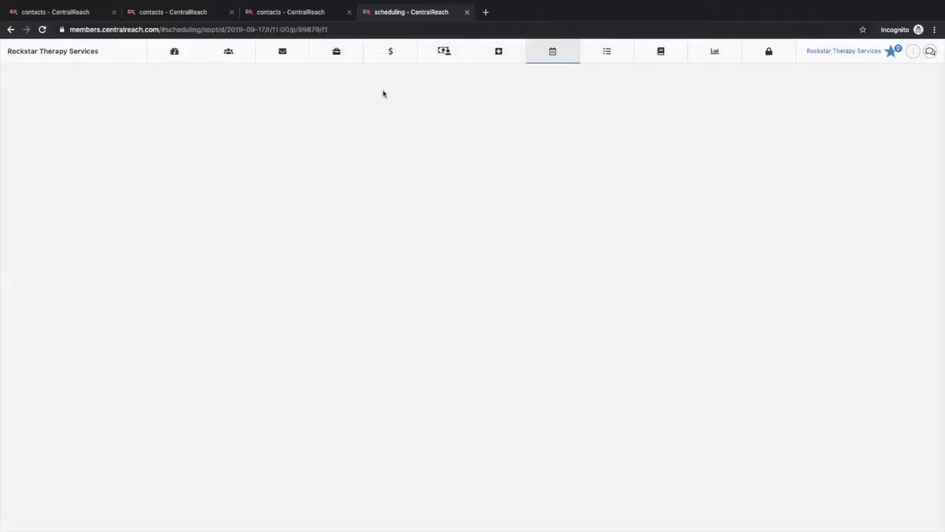
Choose the client the appointment is with and name the appointment "direct"
click(433, 273)
text(monica)
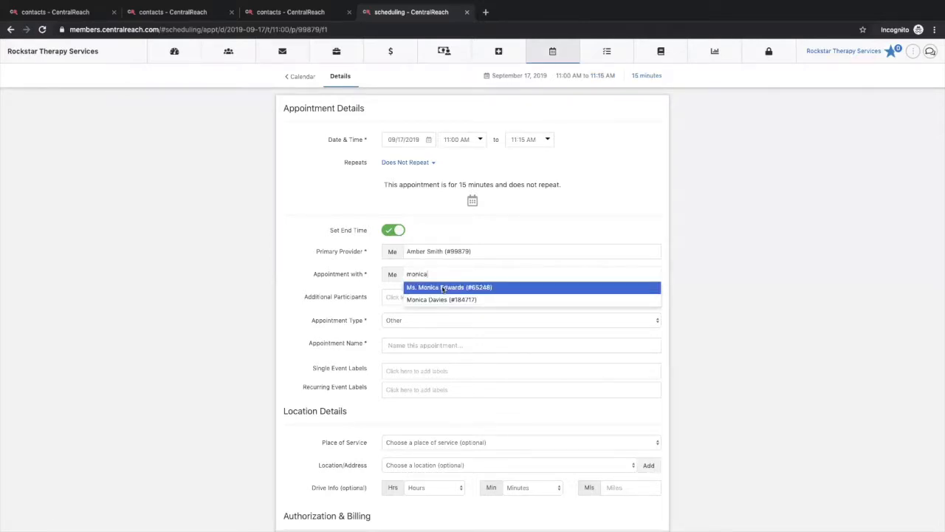
click(444, 288)
click(420, 346)
text(direct)
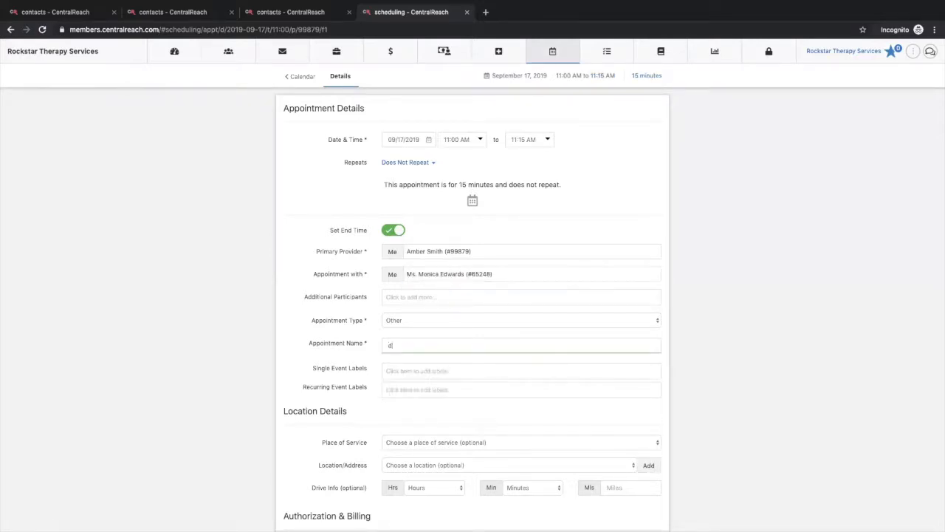
Set the new appointment's place of service to 12 - Home
scroll(494, 298, down, 3)
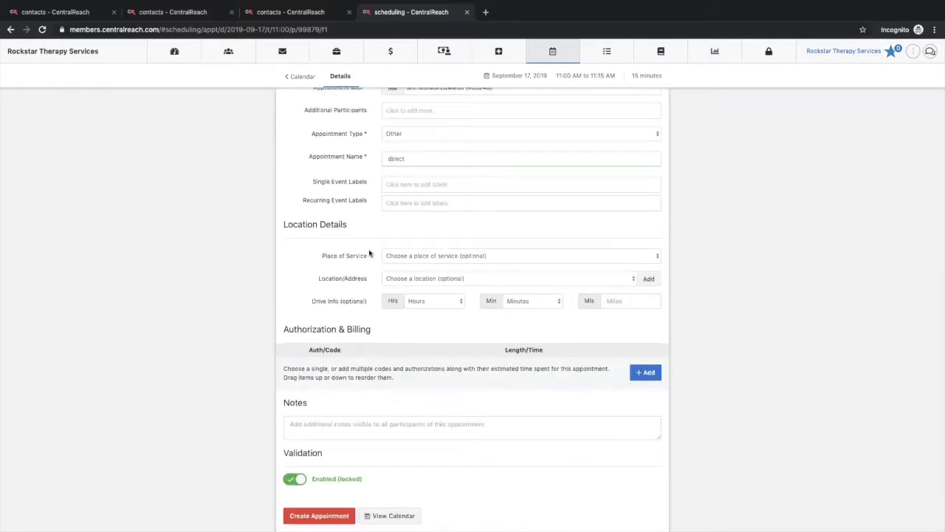
click(423, 257)
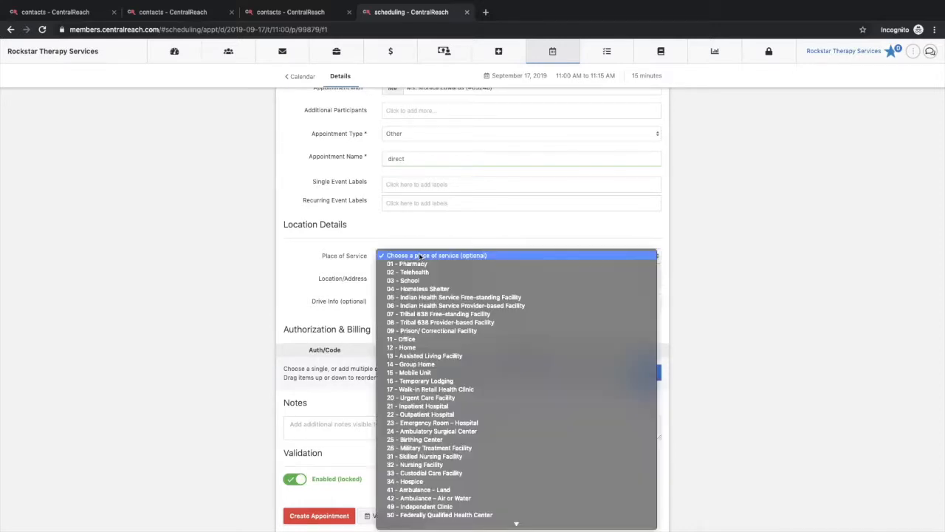
click(419, 348)
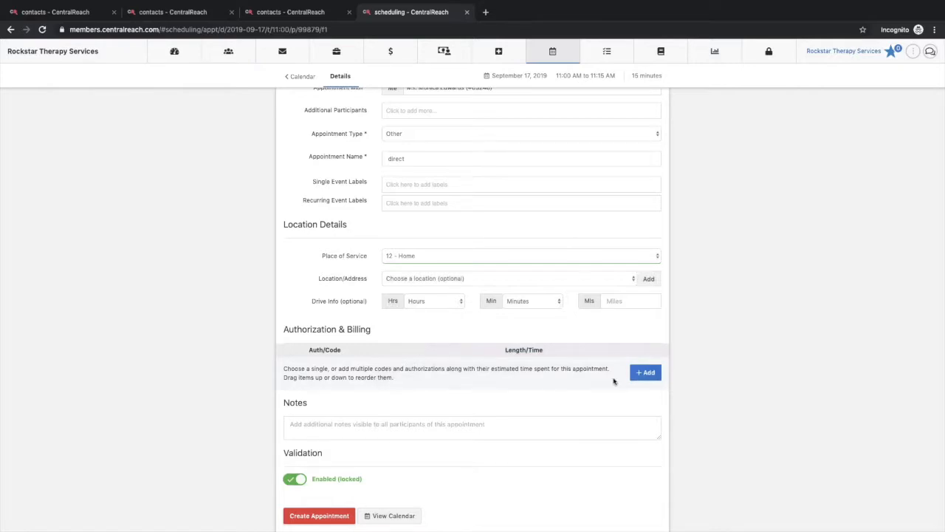
Add the authorized code 97153: Adaptive behavior treatment by protocol to the appointment and create it
click(645, 373)
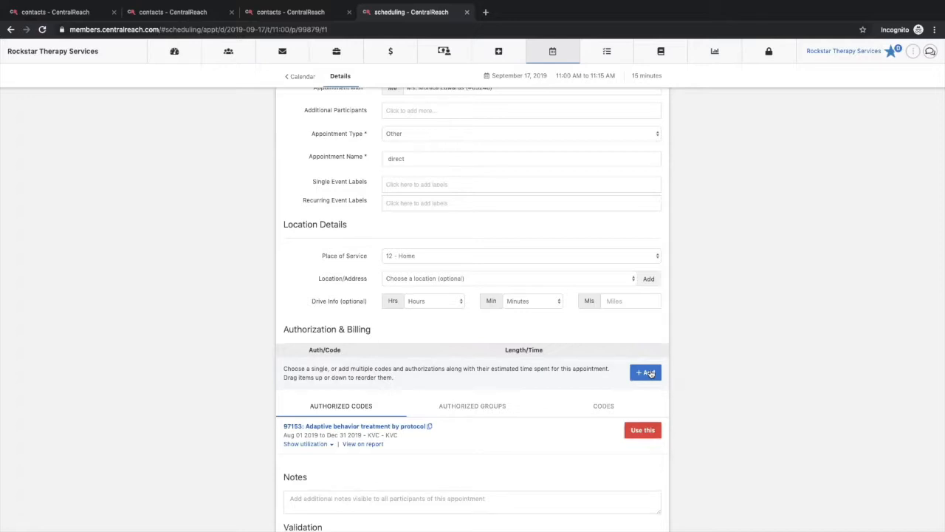
click(644, 432)
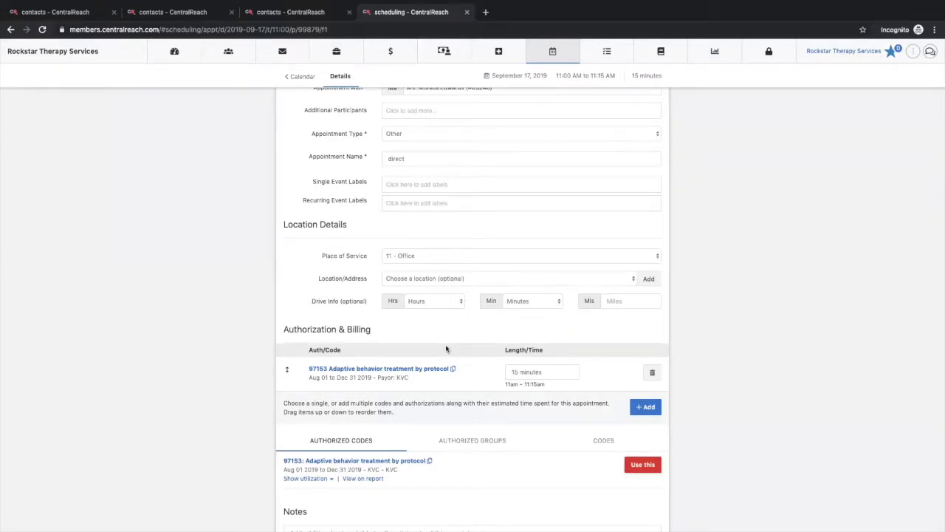
scroll(446, 349, down, 3)
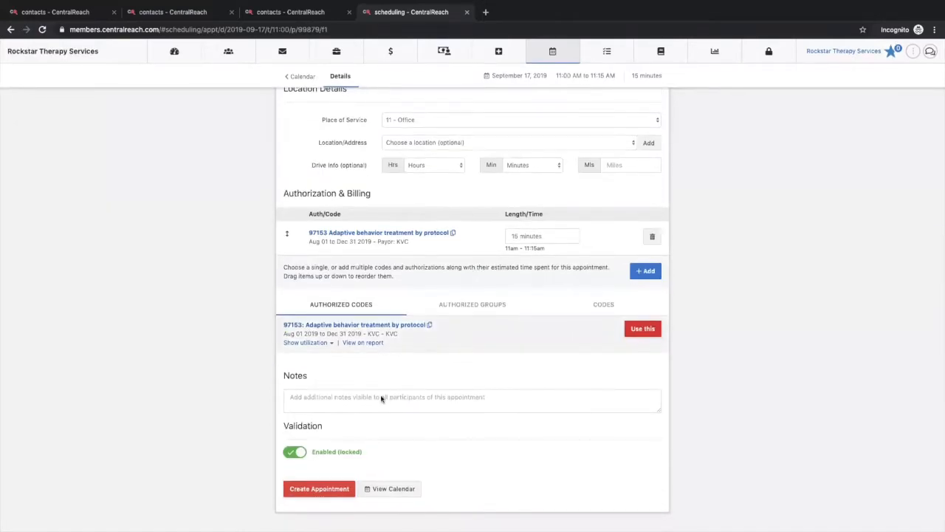
click(334, 492)
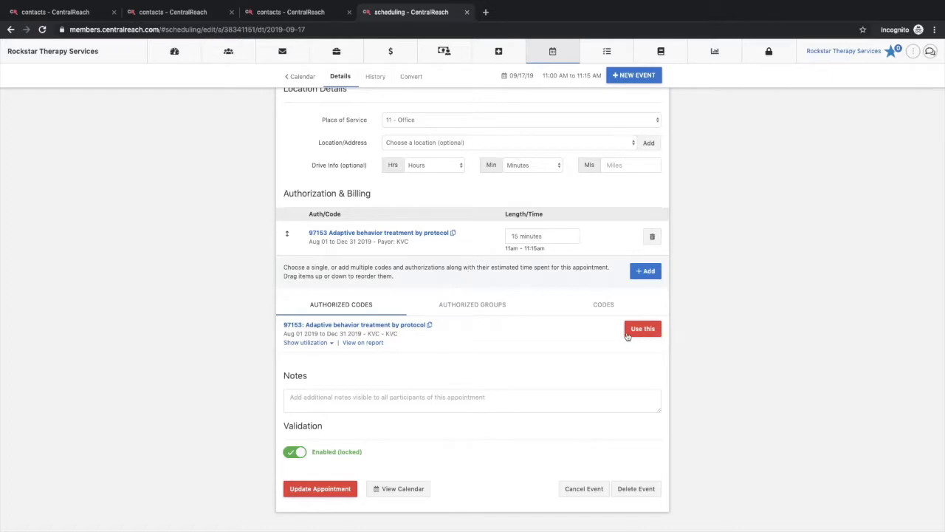
Remove code 97153 from the appointment, then re-add it with the place of service changed to 12 - Home
click(652, 237)
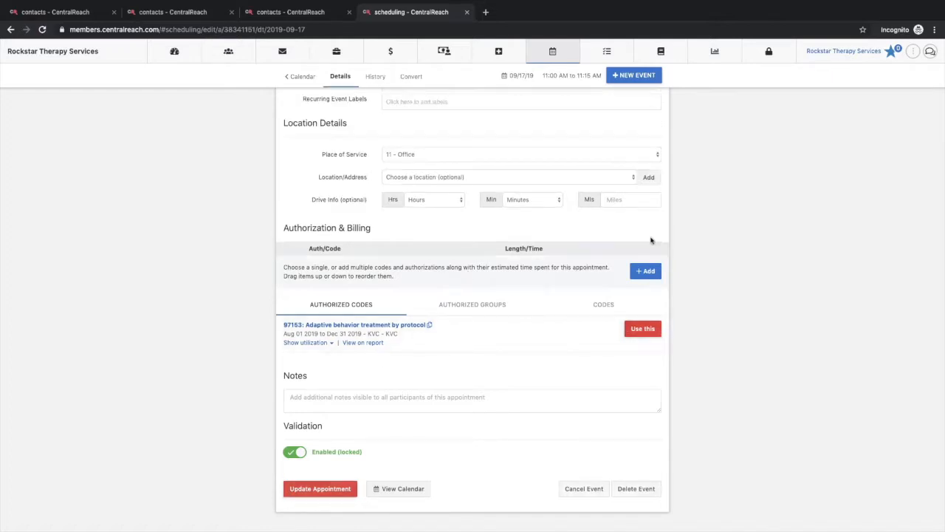
click(551, 156)
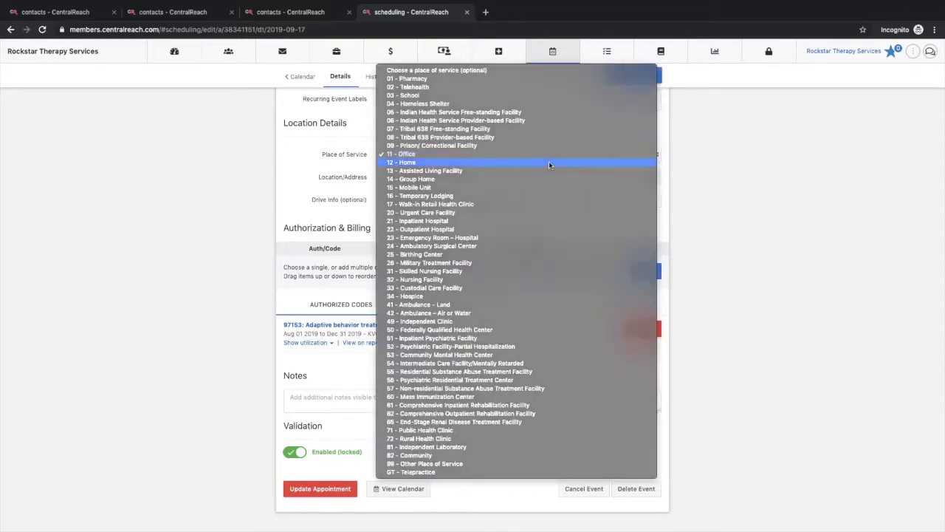
click(549, 161)
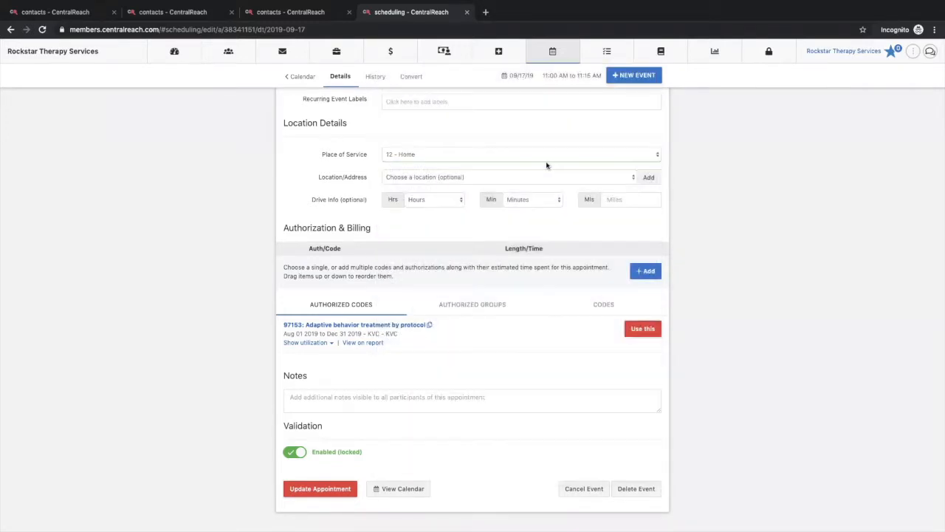
click(650, 330)
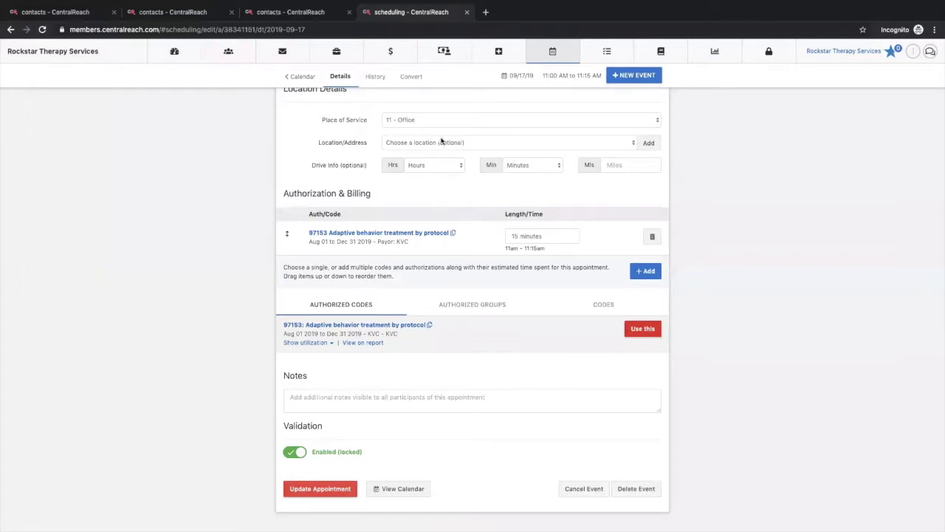
Change the appointment's place of service to 12 - Home and update the appointment, accepting the change of location
click(437, 122)
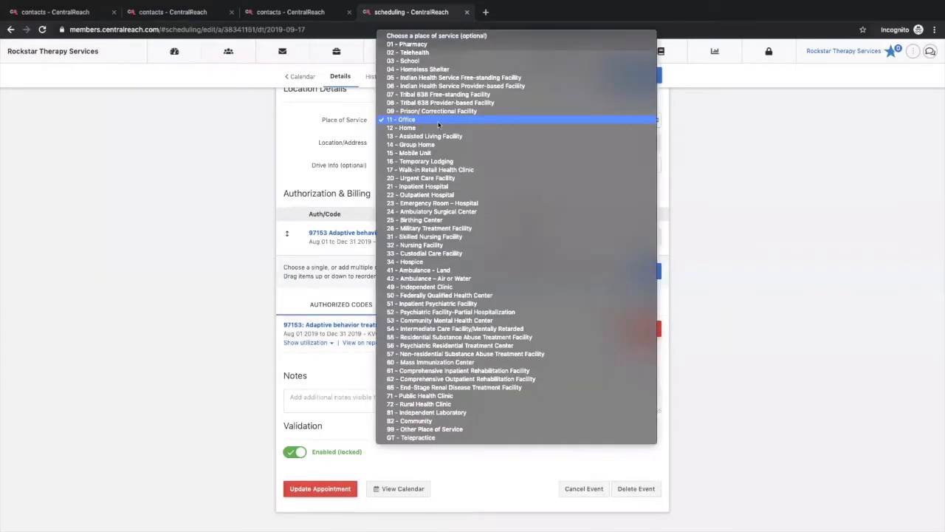
click(438, 130)
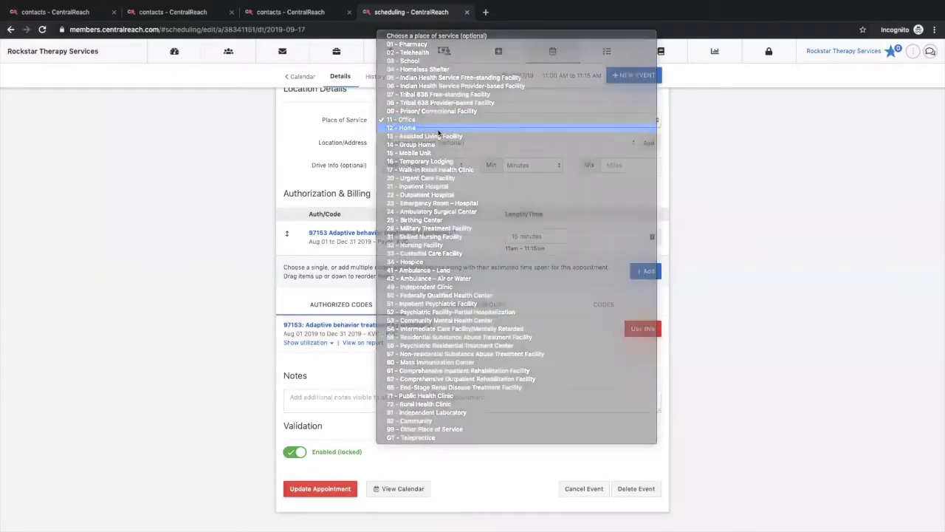
scroll(397, 393, down, 1)
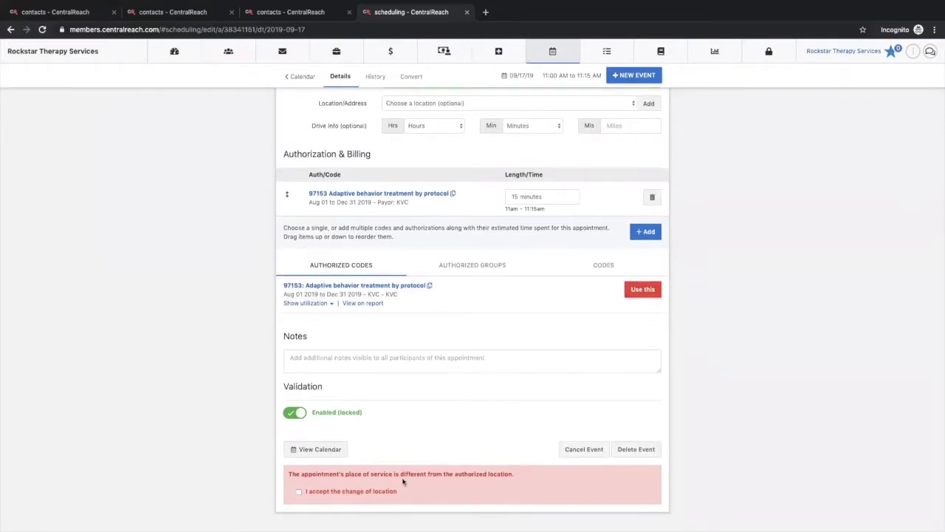
click(300, 492)
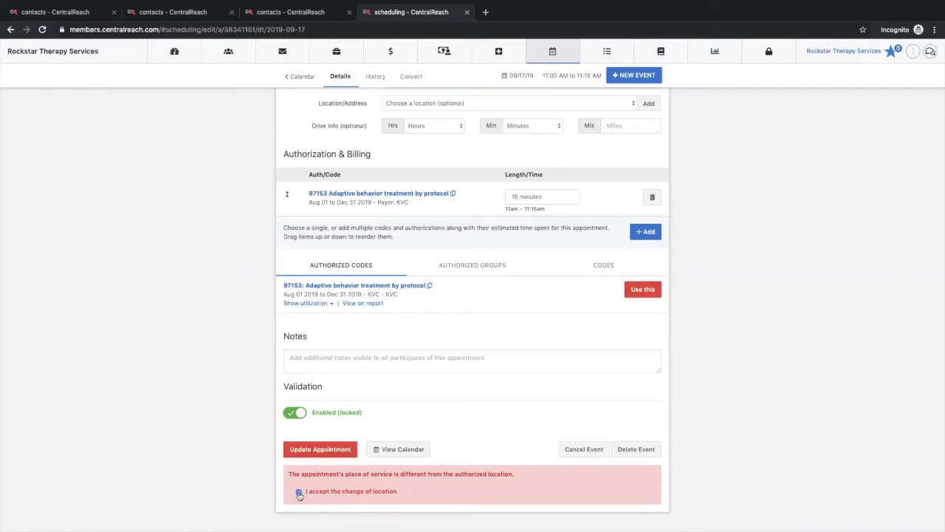
click(338, 449)
scroll(327, 302, up, 2)
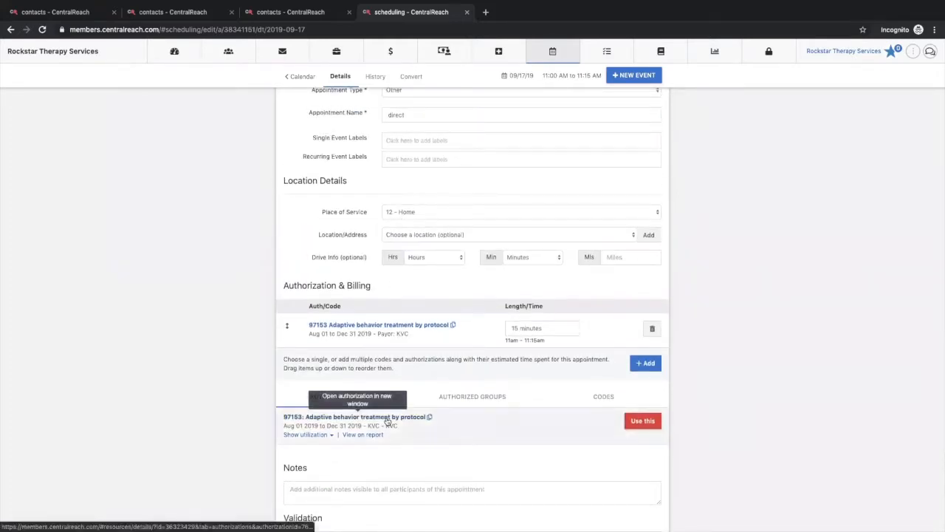
scroll(387, 421, down, 2)
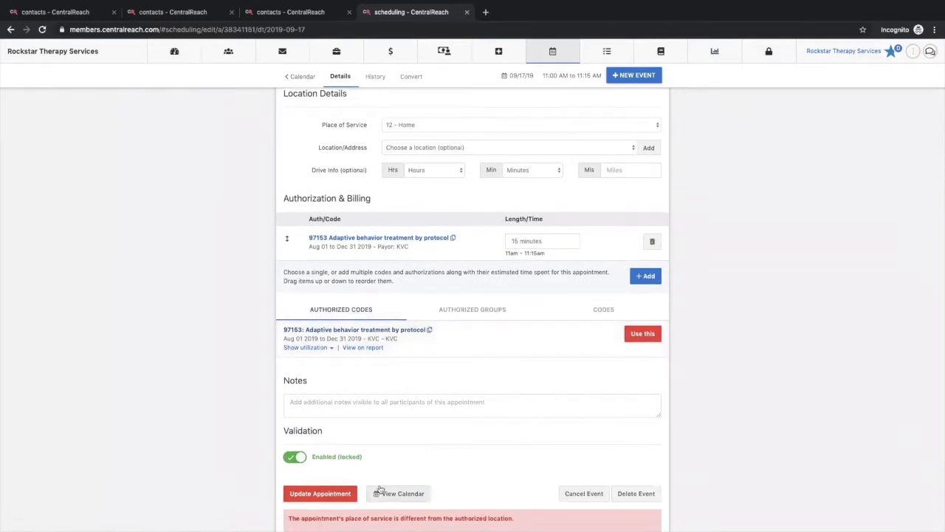
scroll(382, 489, down, 1)
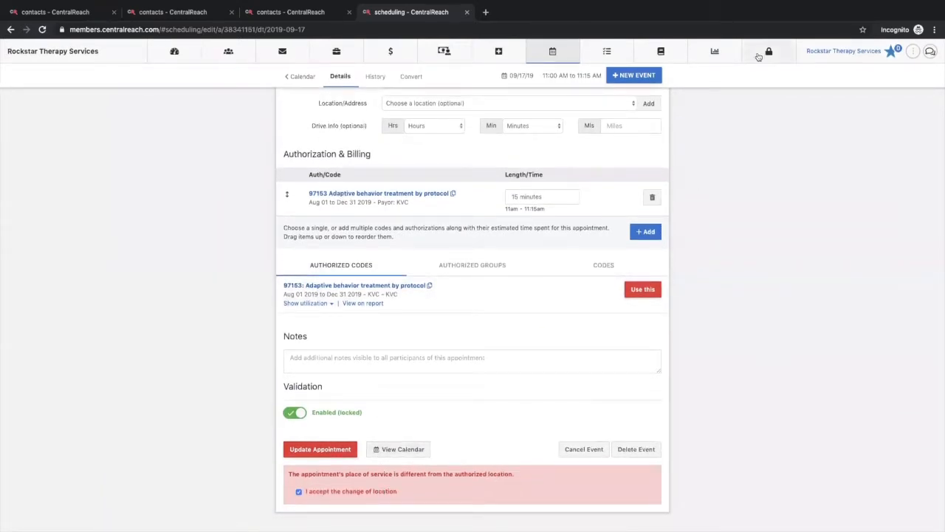
Open the permission groups in a new browser tab and show the Scheduling Manager group
right_click(758, 57)
click(782, 59)
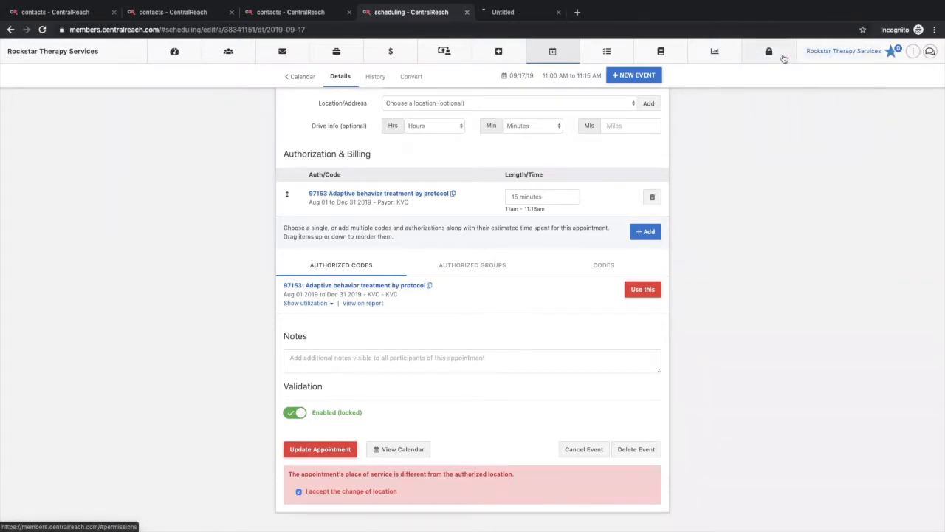
click(533, 13)
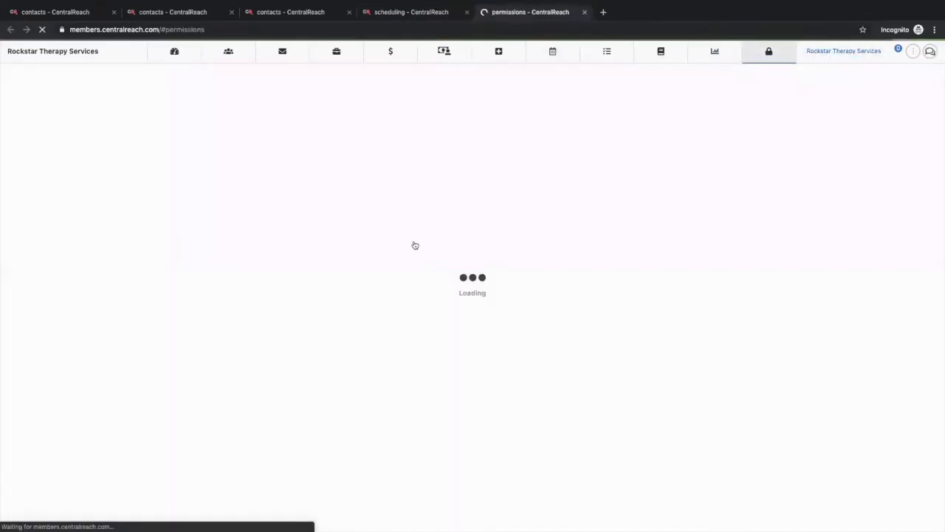
scroll(195, 425, down, 3)
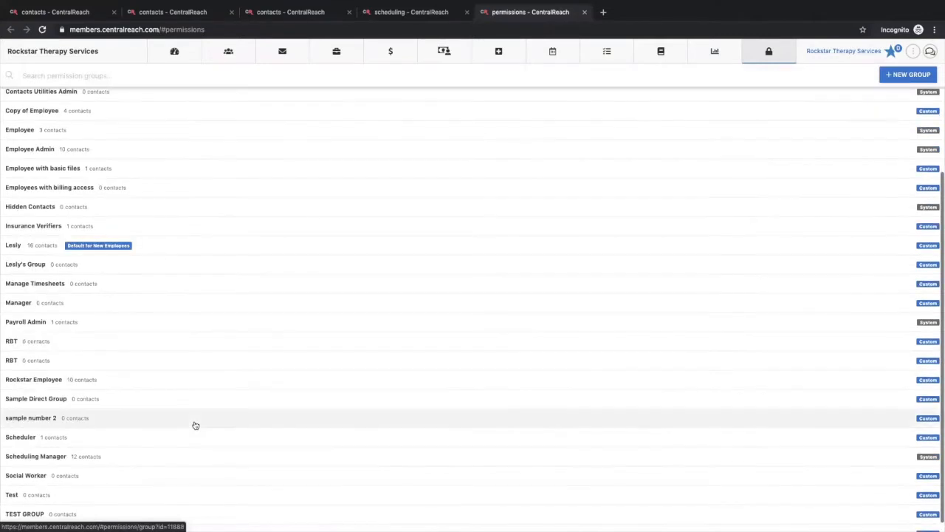
click(104, 451)
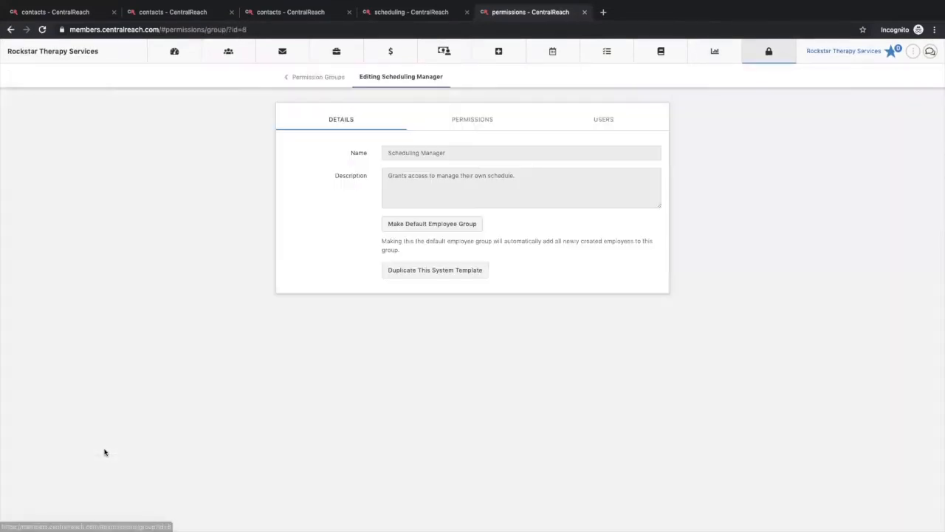
Examine the Scheduling permissions of the Scheduling Manager group, including the ones for overriding appointment restrictions
click(479, 120)
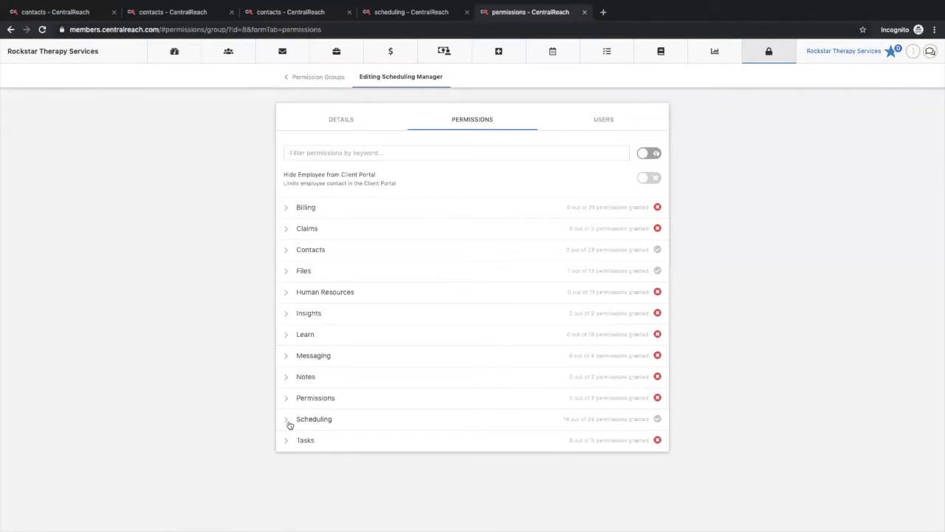
click(289, 425)
scroll(288, 421, down, 5)
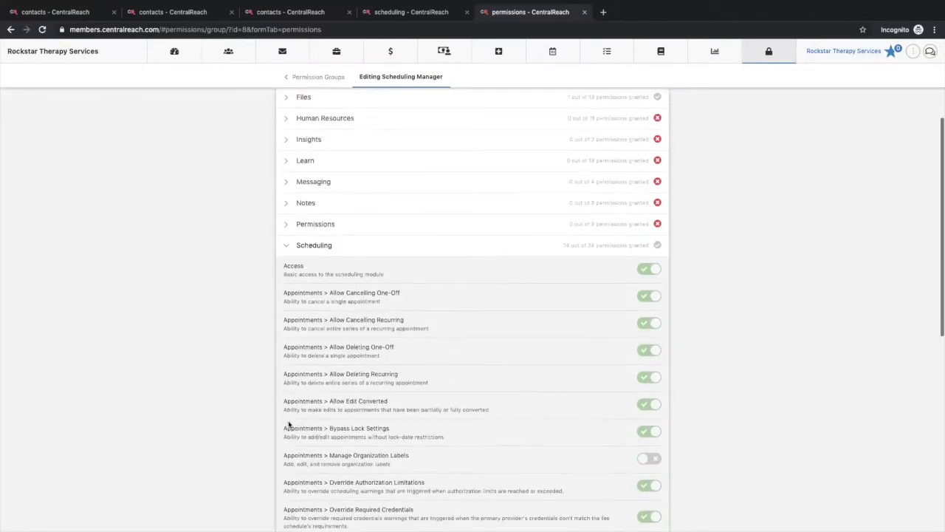
scroll(287, 422, down, 3)
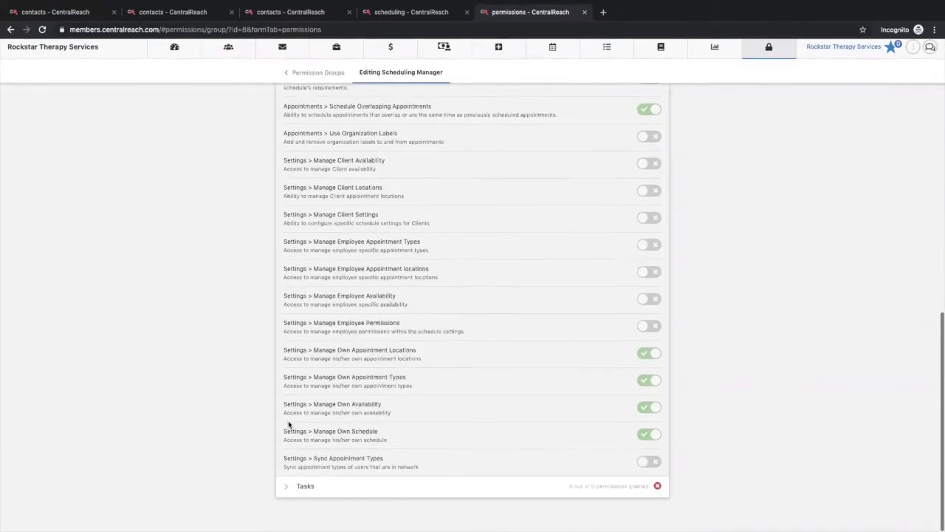
scroll(289, 424, up, 3)
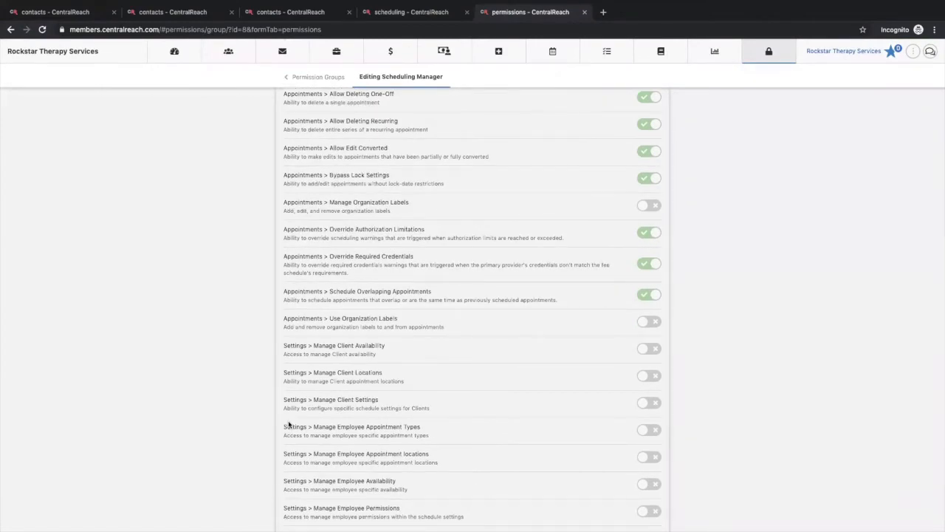